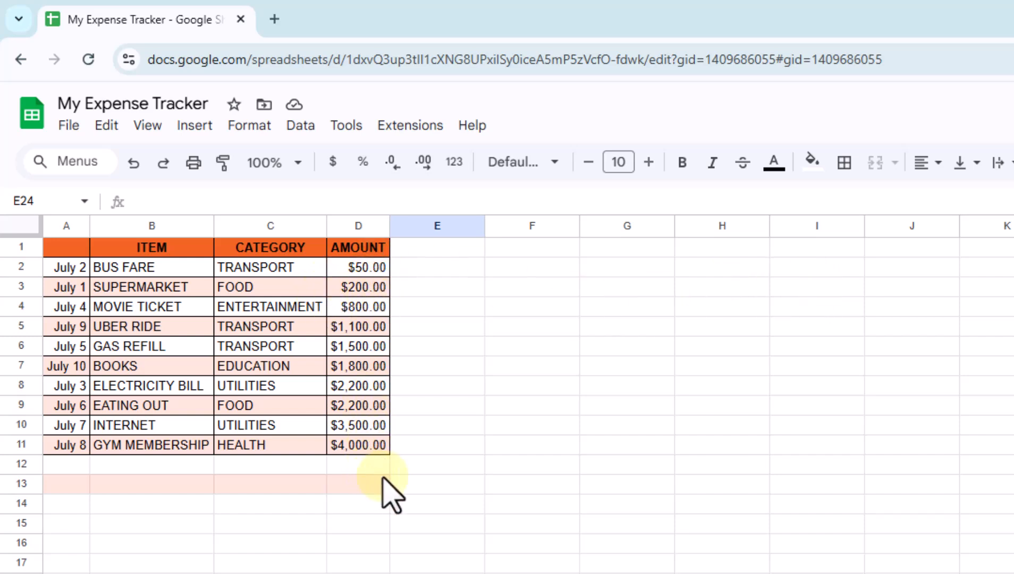
- Enter the label SUM in cell C12, directly below the expense categories
click(361, 468)
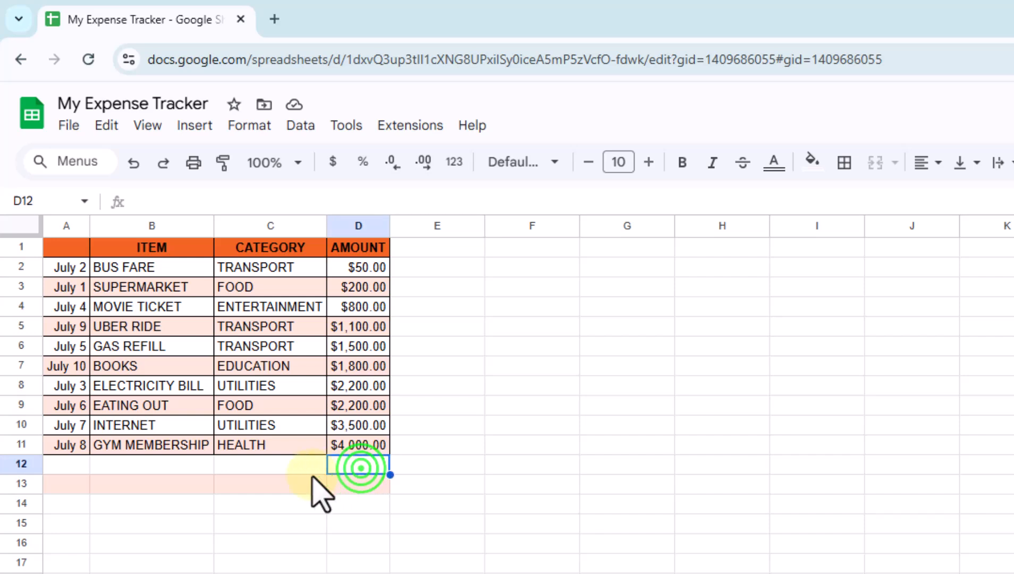
click(286, 468)
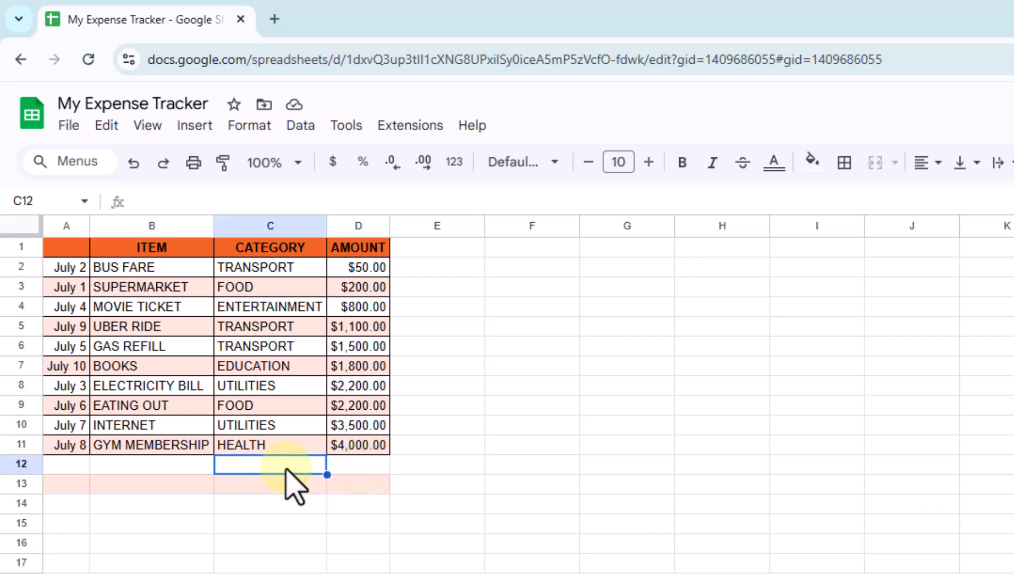
text(SUM)
key(Return)
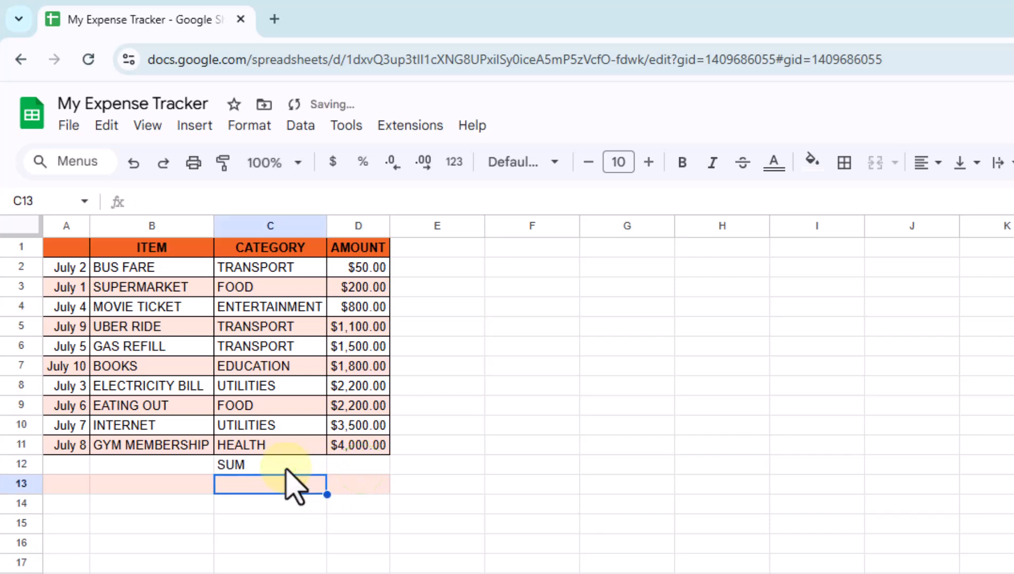
- Total the expense amounts in cell D12 with the formula =SUM(D2:D11)
click(361, 462)
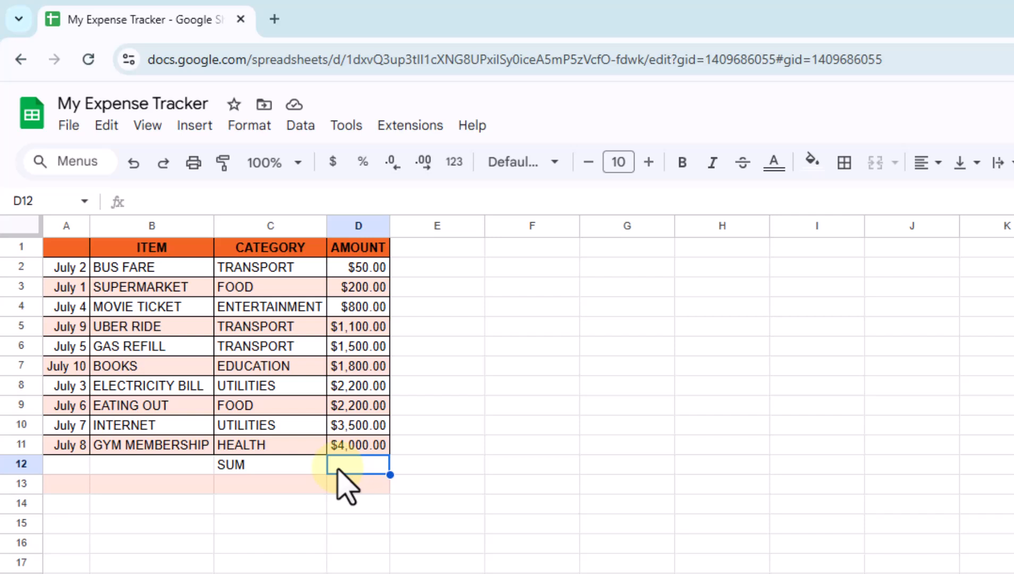
text(=)
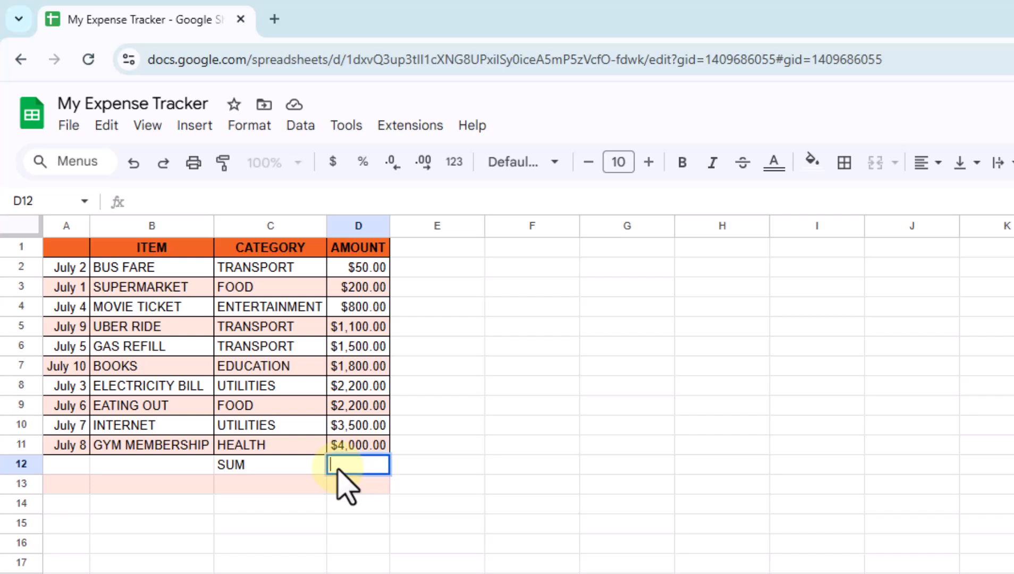
text(=)
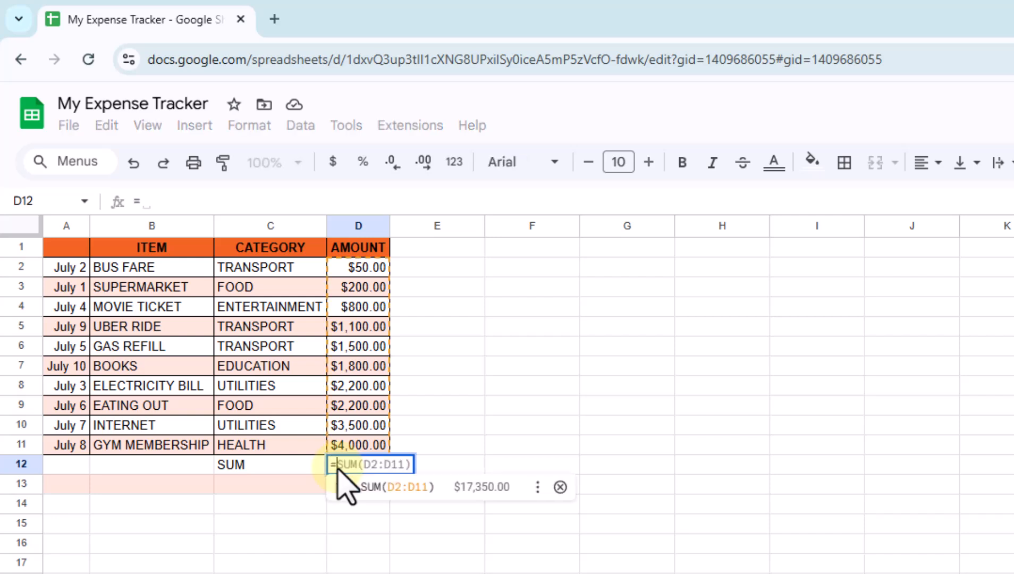
text(SUM)
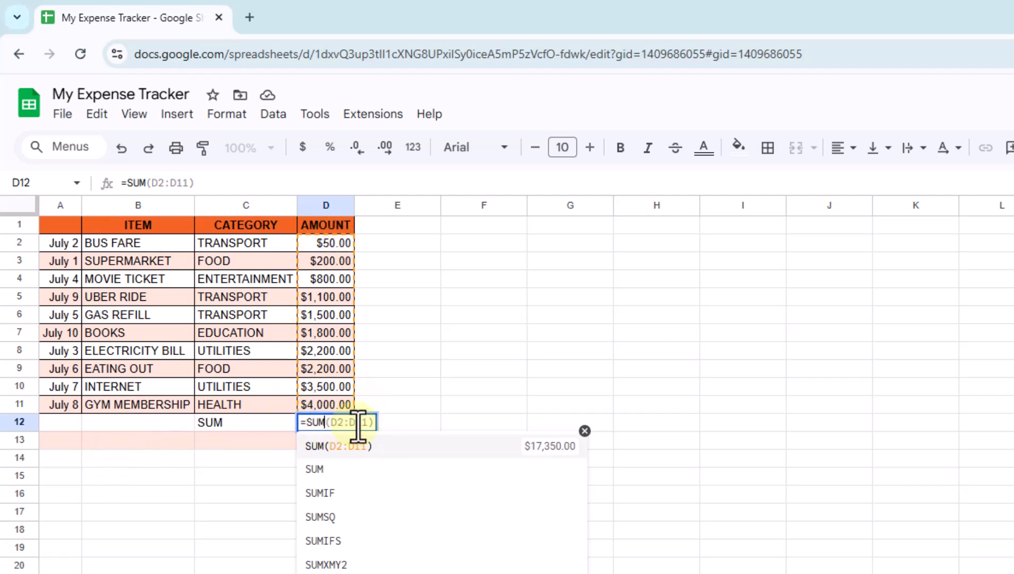
click(348, 446)
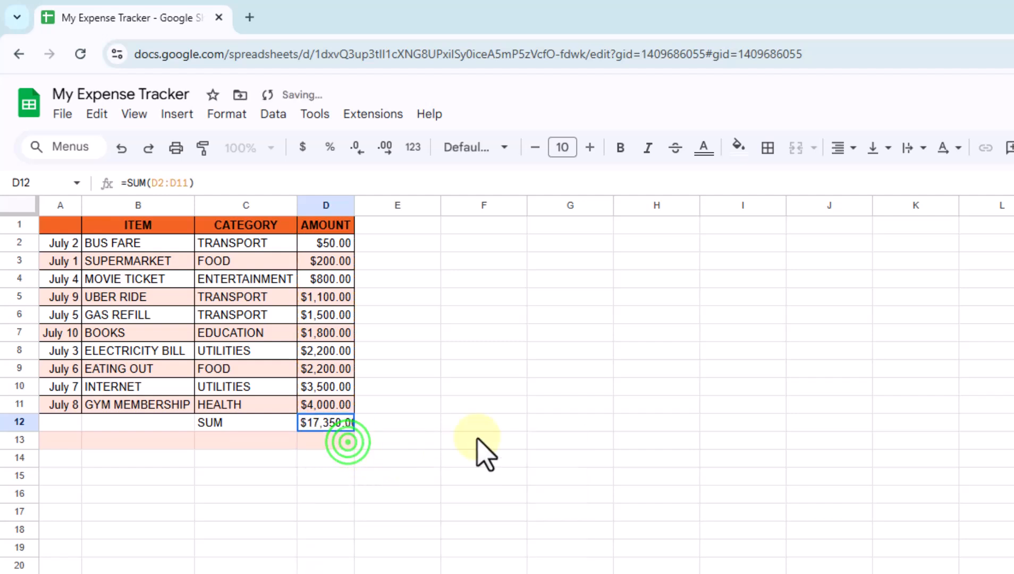
key(Return)
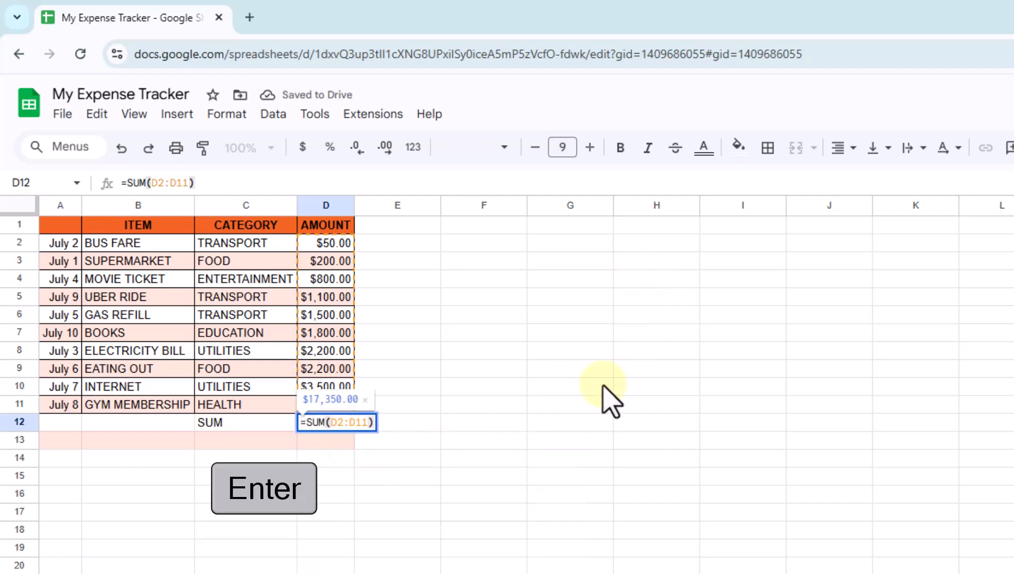
key(Return)
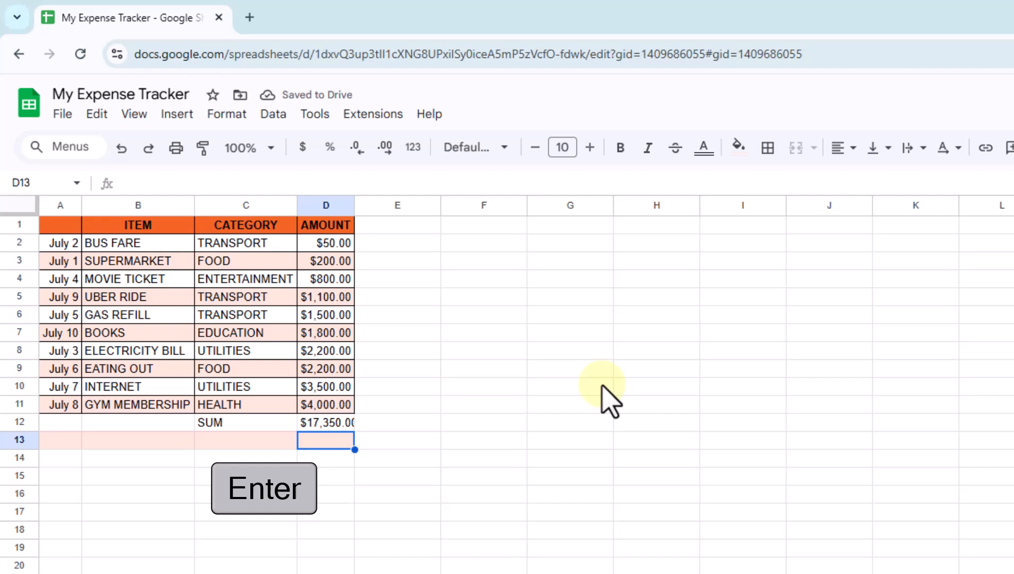
- Auto-fit the width of column D to its contents and select the total in D12
click(353, 512)
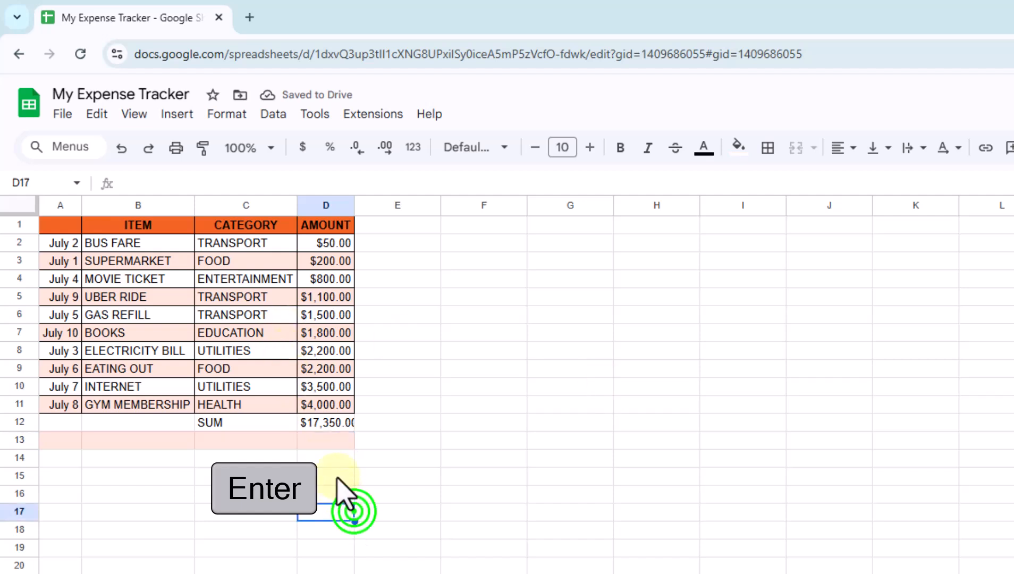
double_click(354, 201)
click(357, 458)
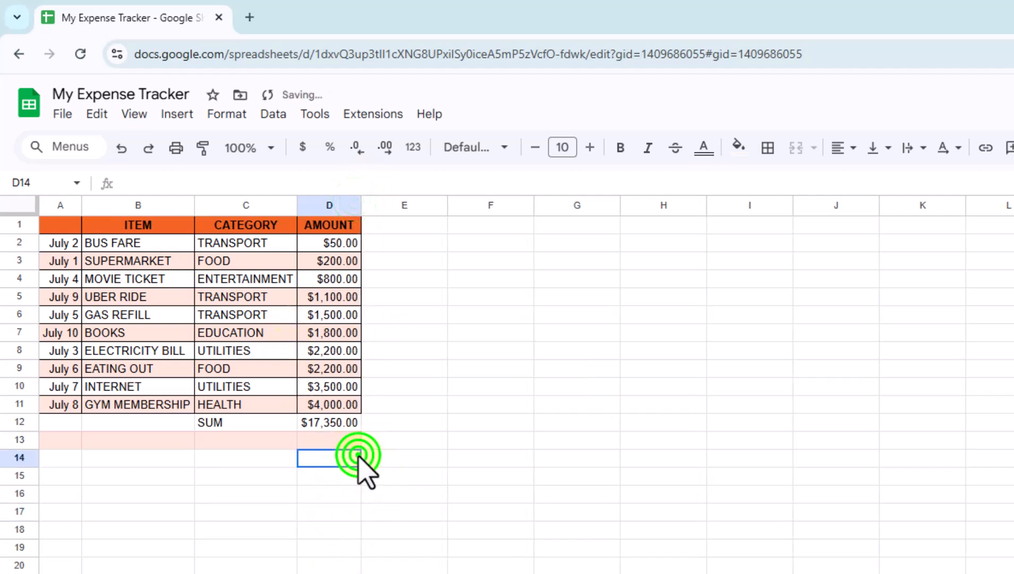
click(340, 422)
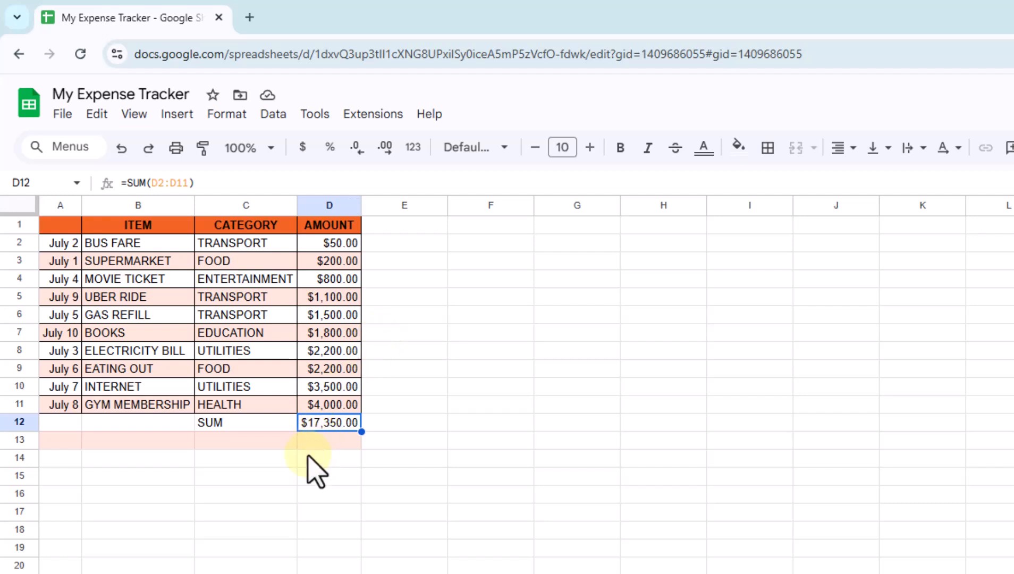
- Label cell C13 AVERAGE and calculate the average expense in D13 with =AVERAGE(D2:D11)
click(283, 439)
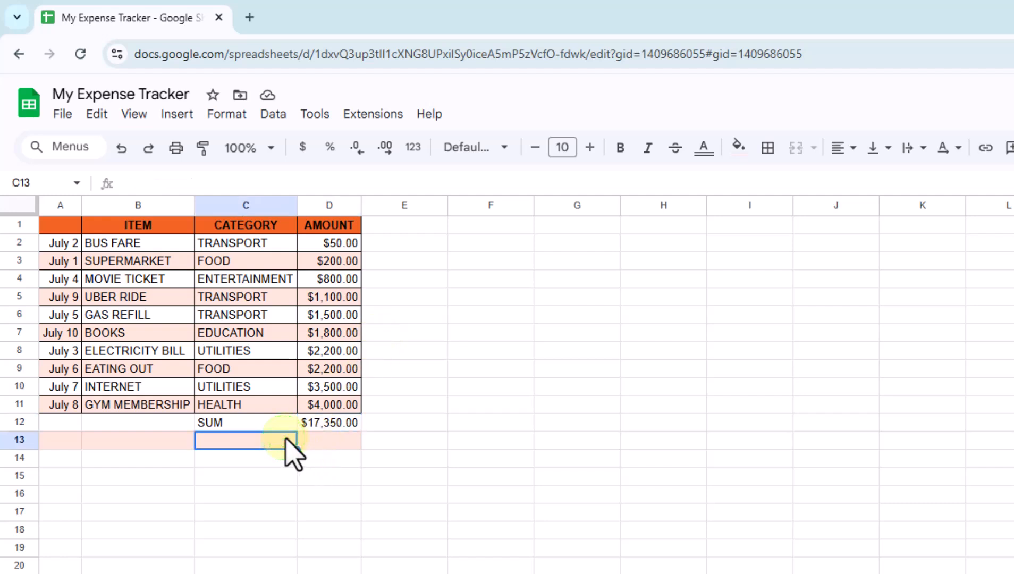
text(AVERAGE)
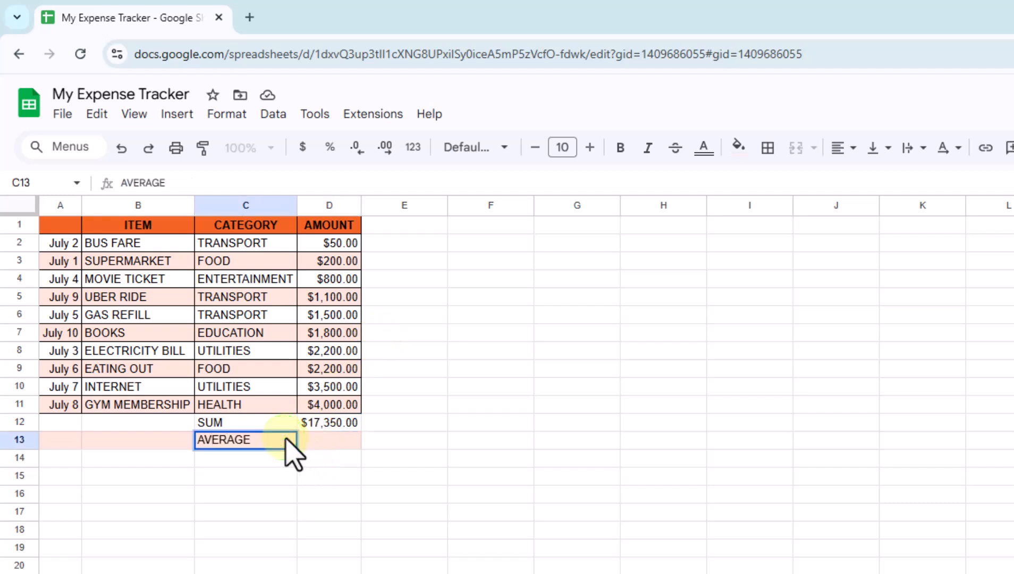
click(336, 441)
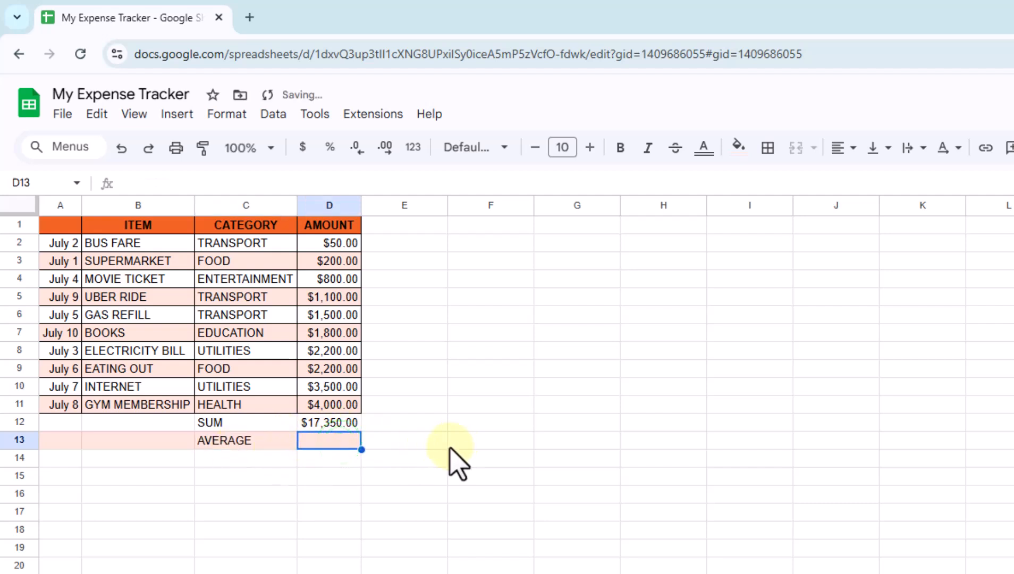
text(=)
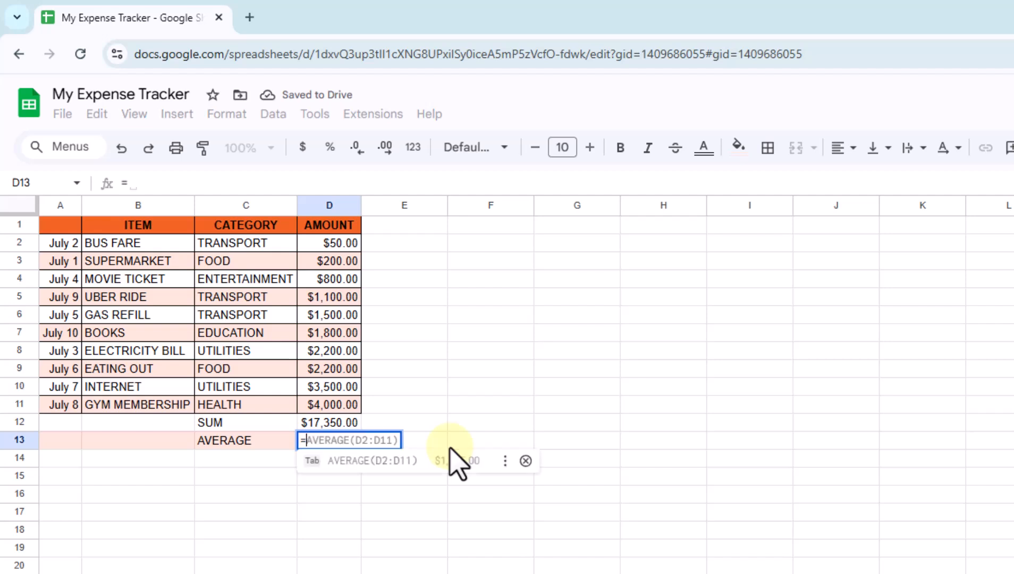
text(AVERAGE)
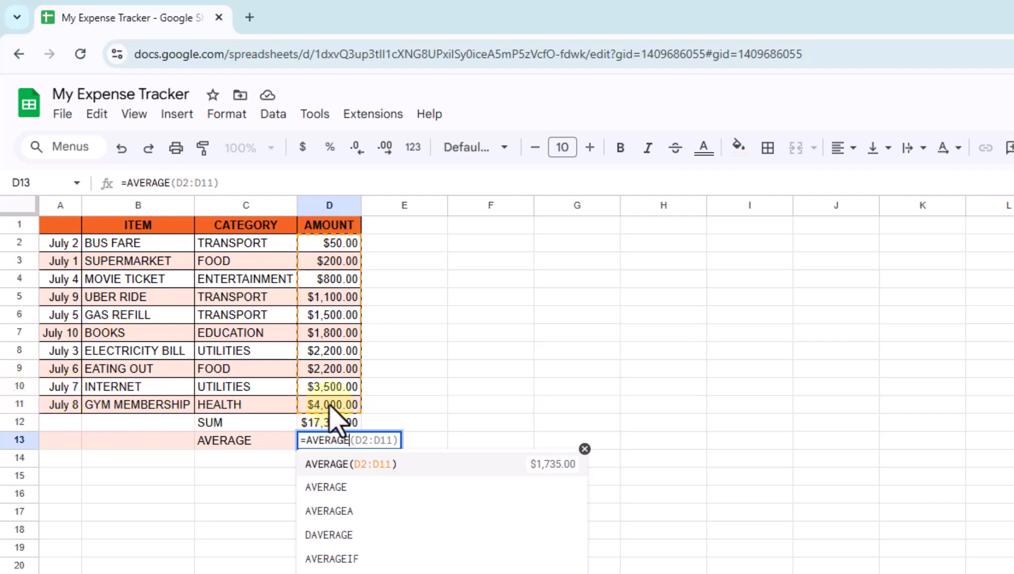
click(375, 466)
click(444, 458)
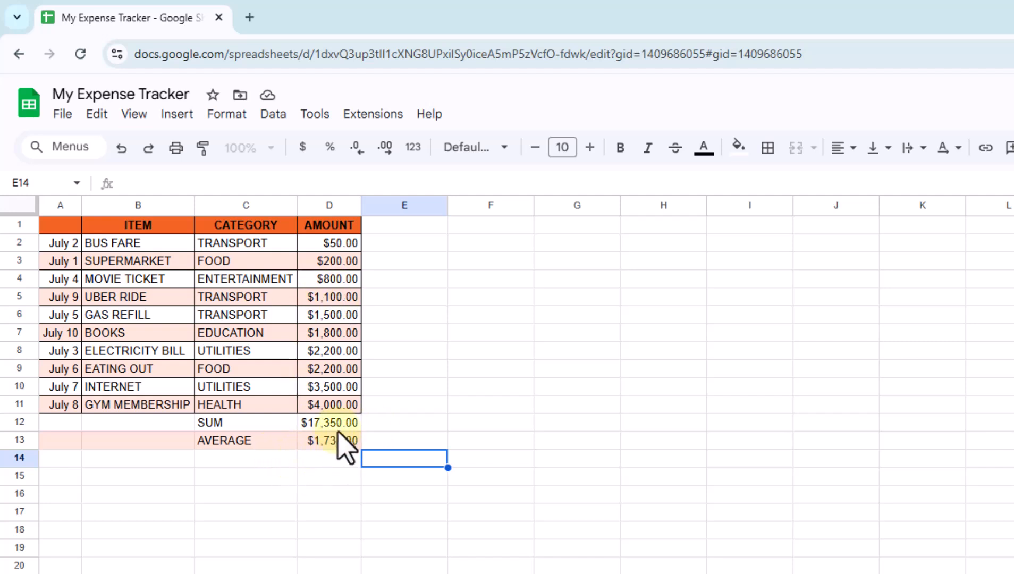
- Label cell C14 MAX and find the highest expense in D14 with =MAX(D2:D11)
click(259, 461)
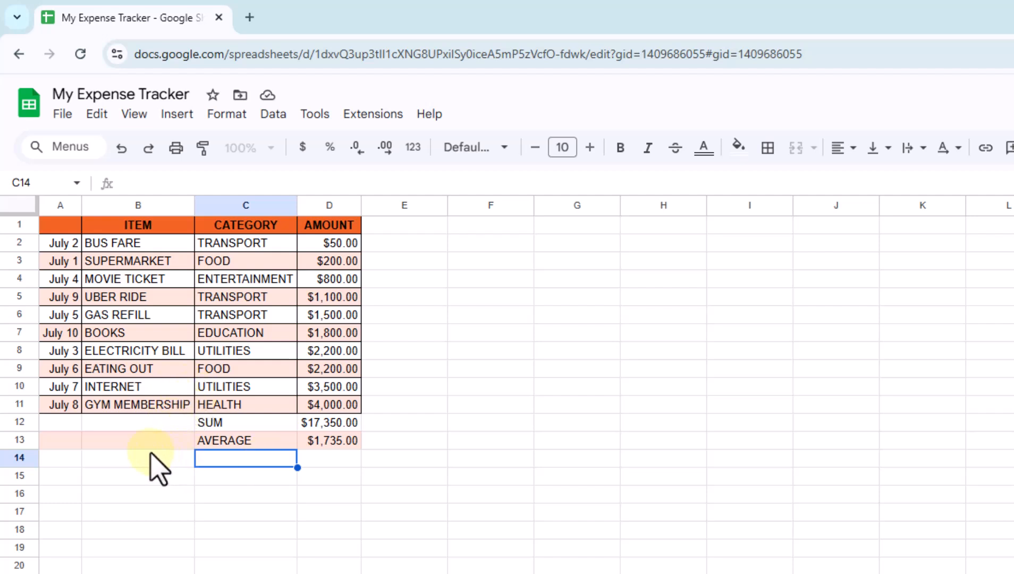
click(228, 459)
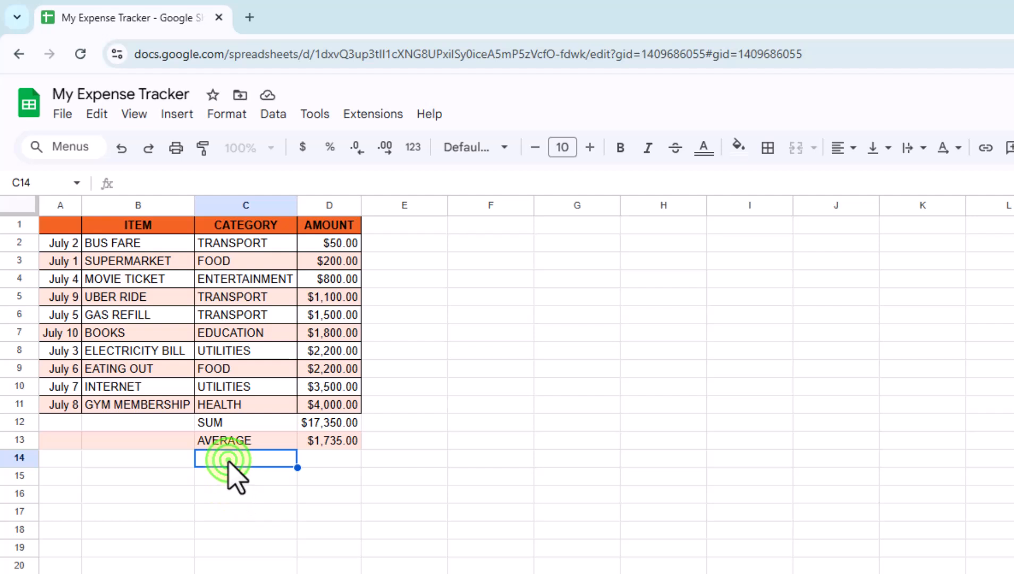
text(M)
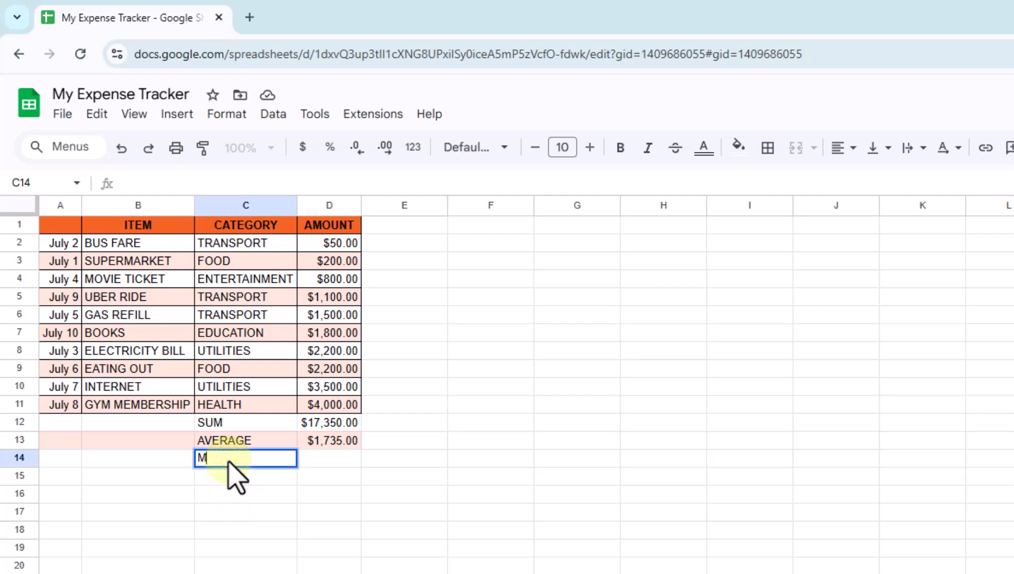
text(AX)
click(324, 459)
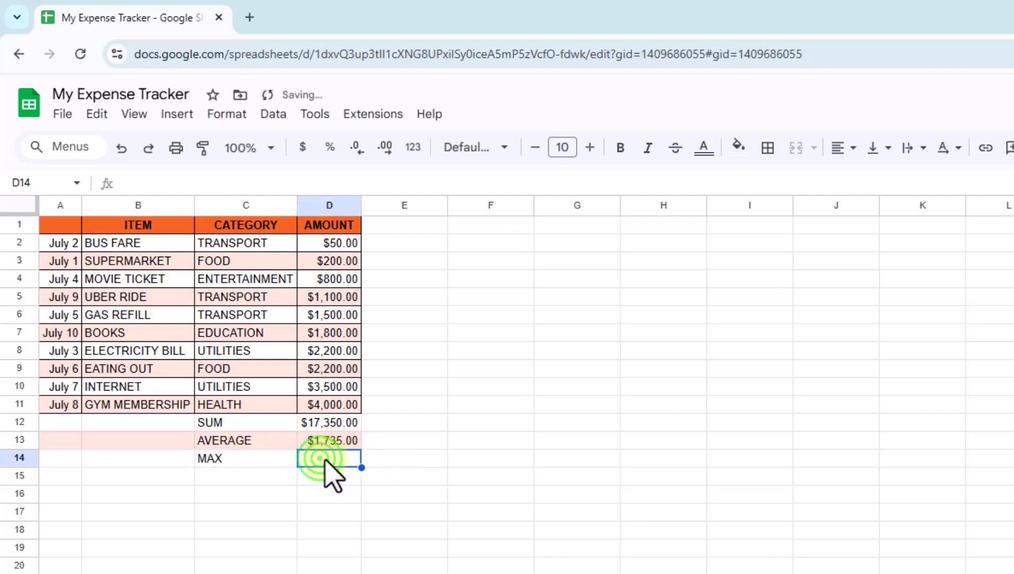
text(=MA)
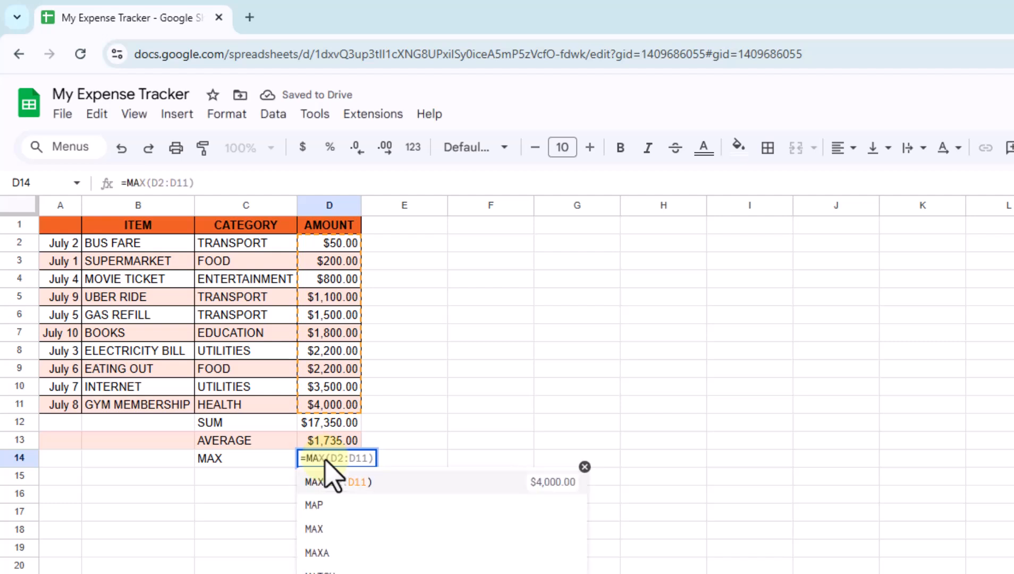
text(X)
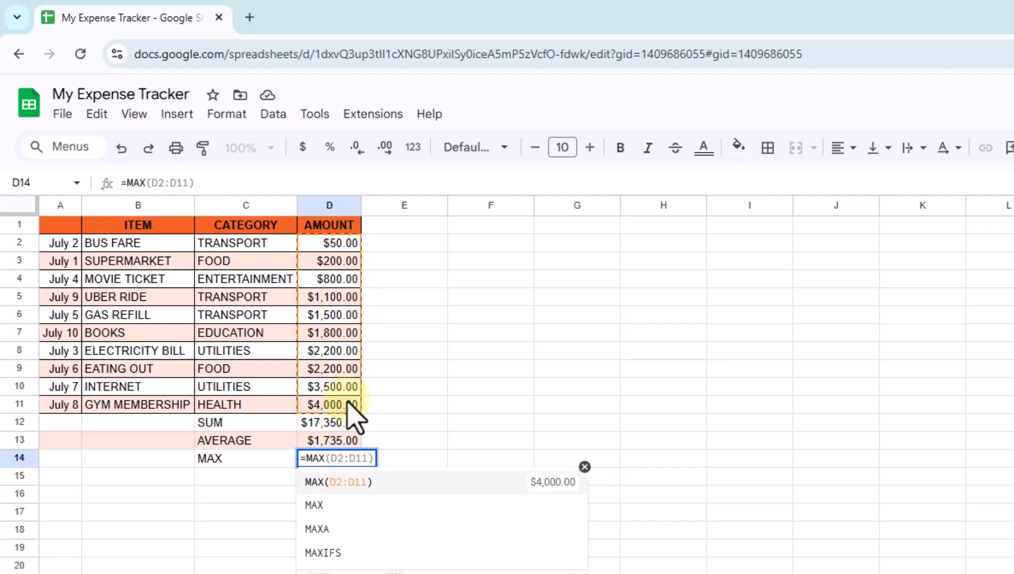
click(363, 485)
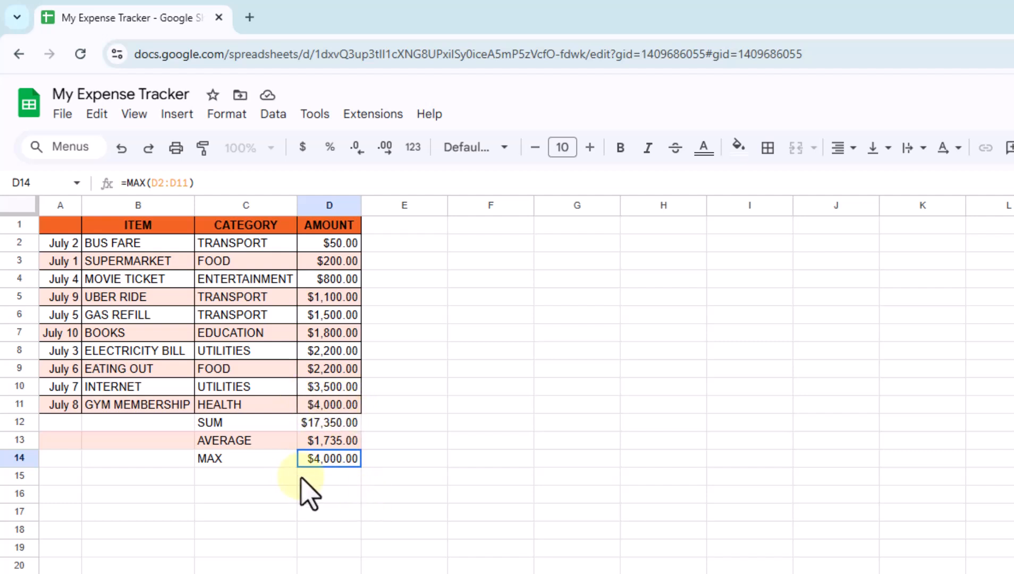
- Label cell C15 MIN and find the lowest expense in D15 with =MIN(D2:D11)
click(259, 481)
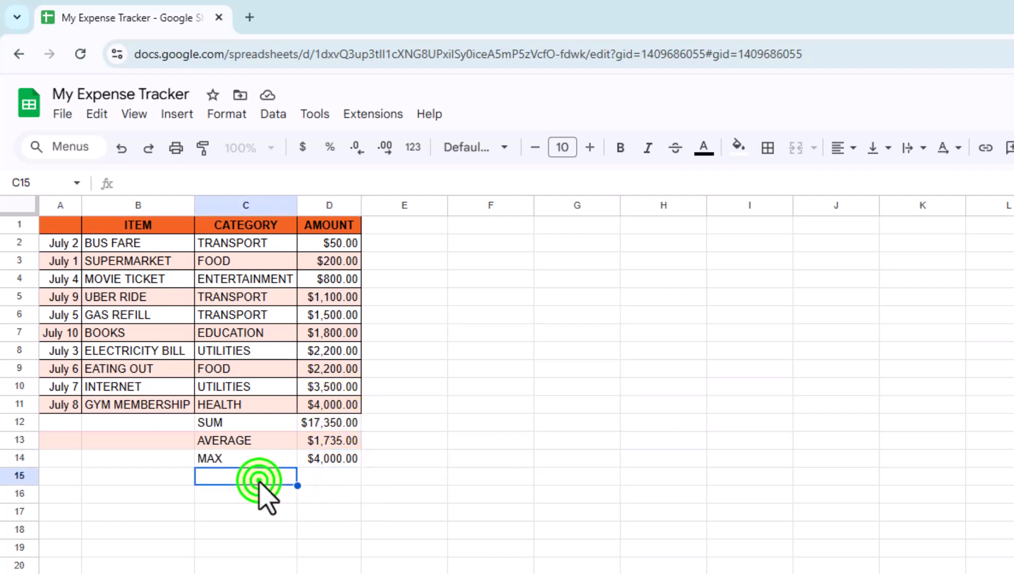
text(MIN)
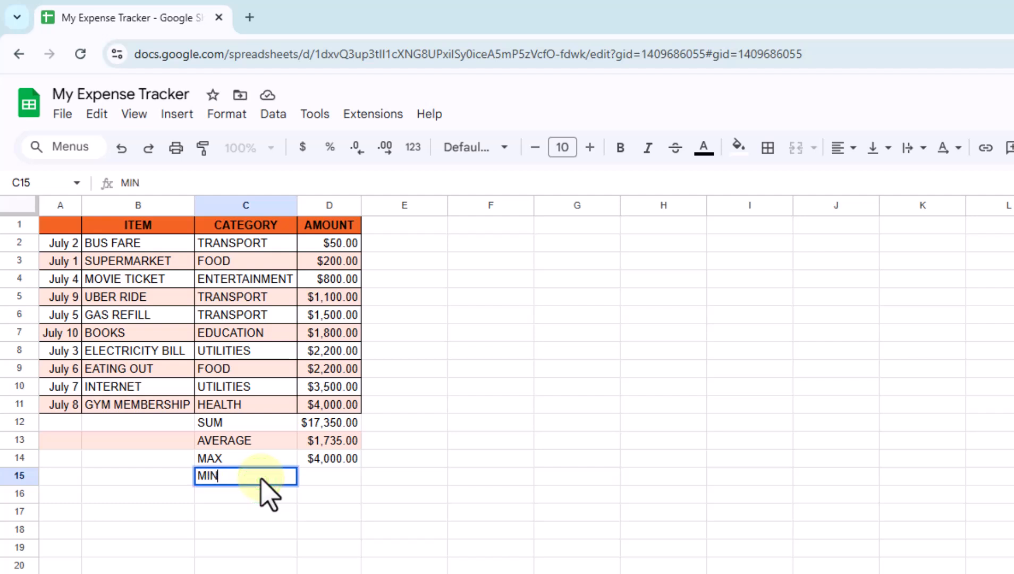
click(321, 474)
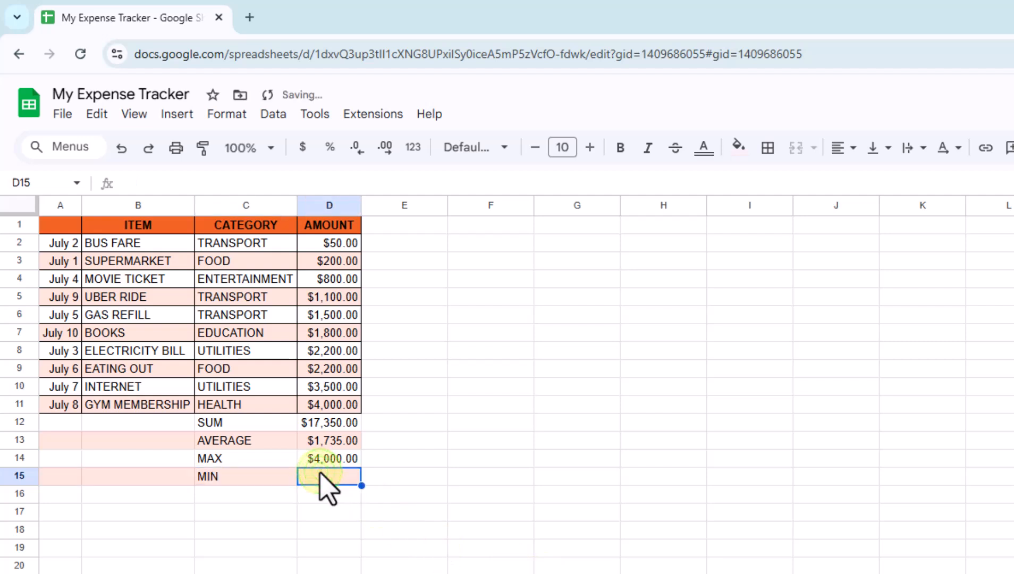
text(=MI)
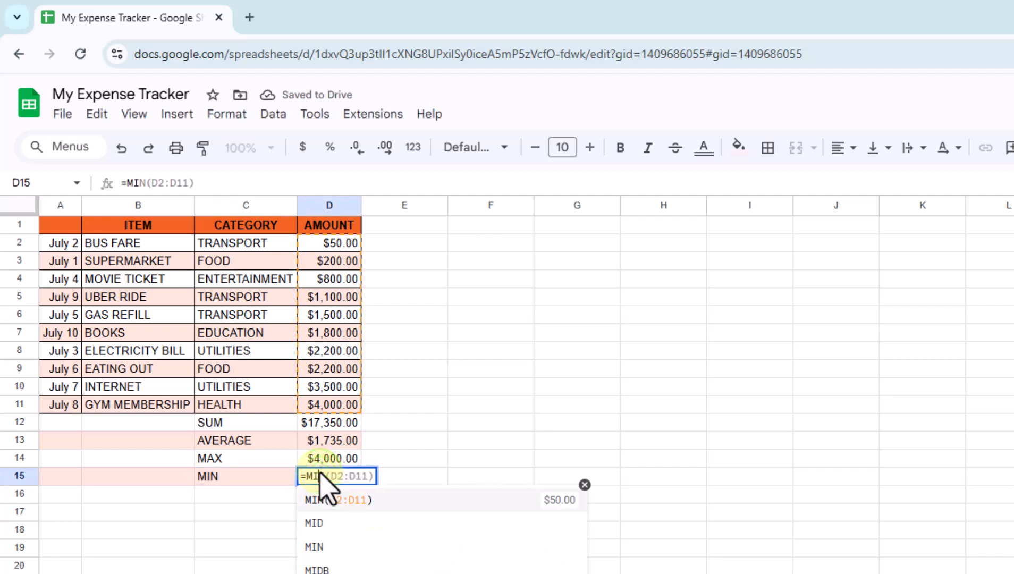
text(N)
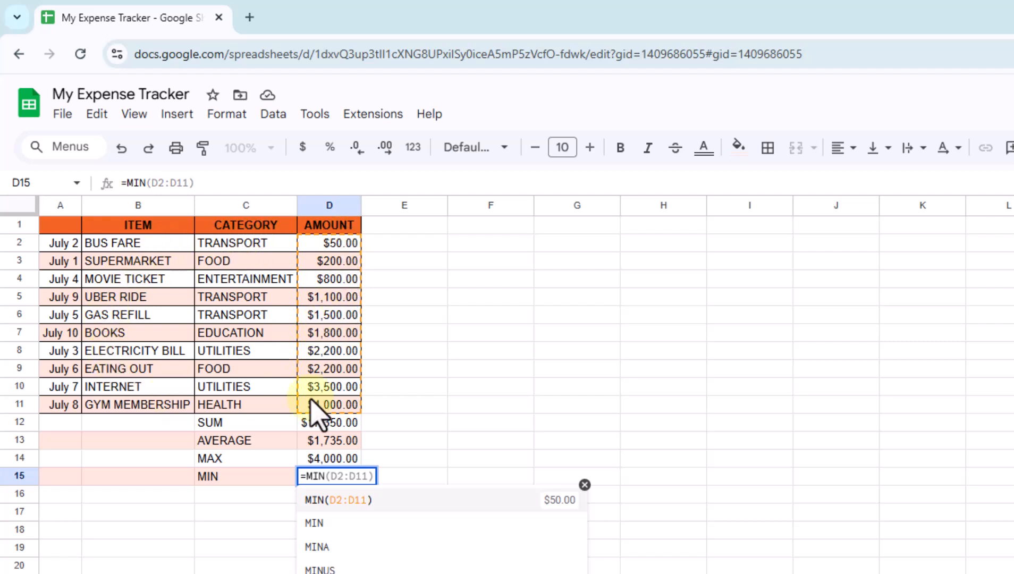
click(361, 512)
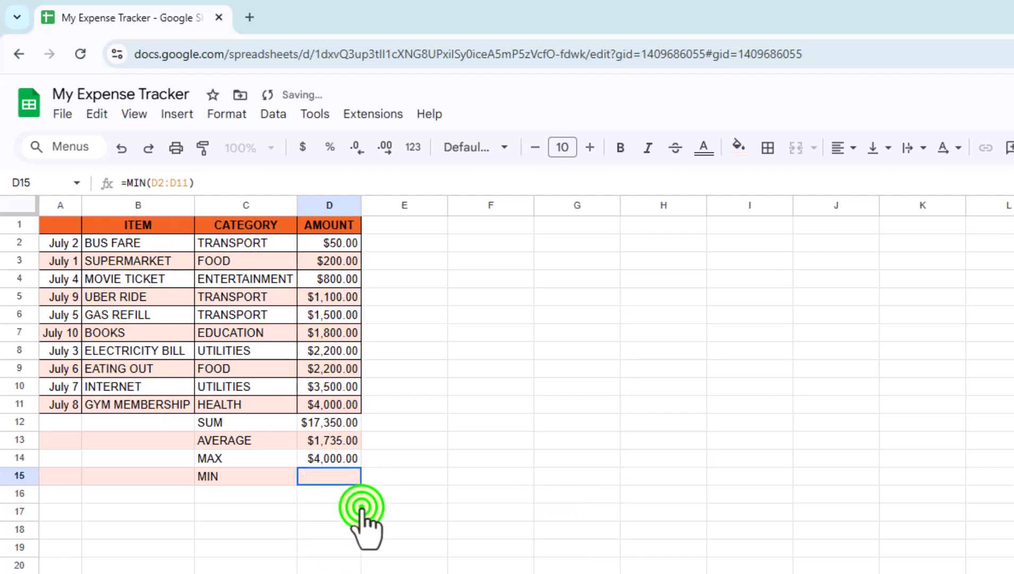
click(322, 485)
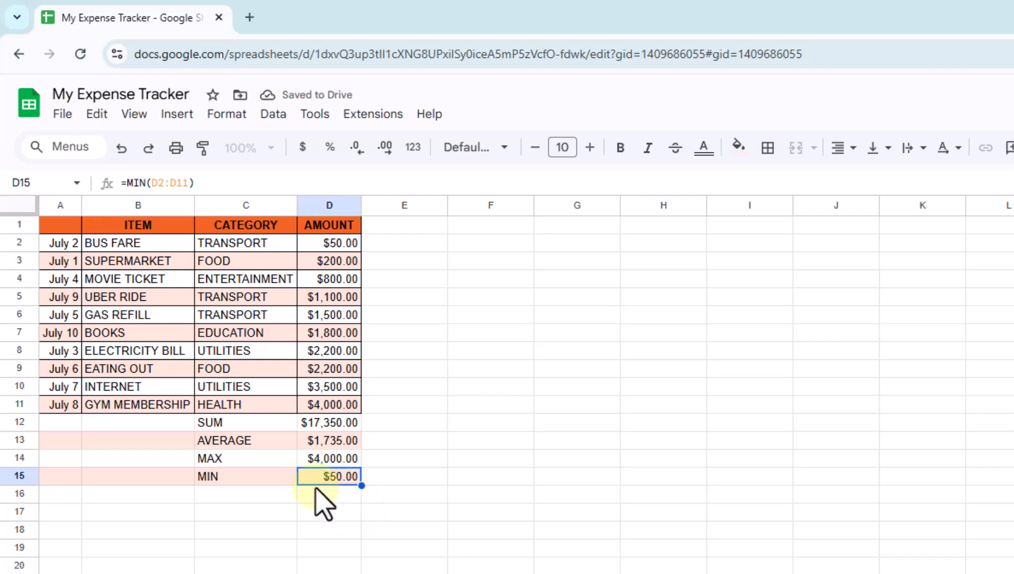